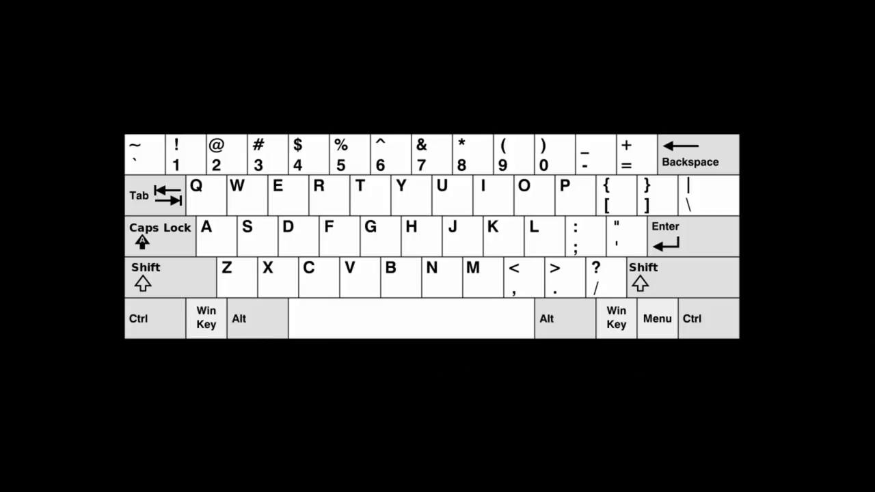
# Step: Orbit around the cube and text, turning viewport object highlighting on and then off again
pyautogui.press('Right')
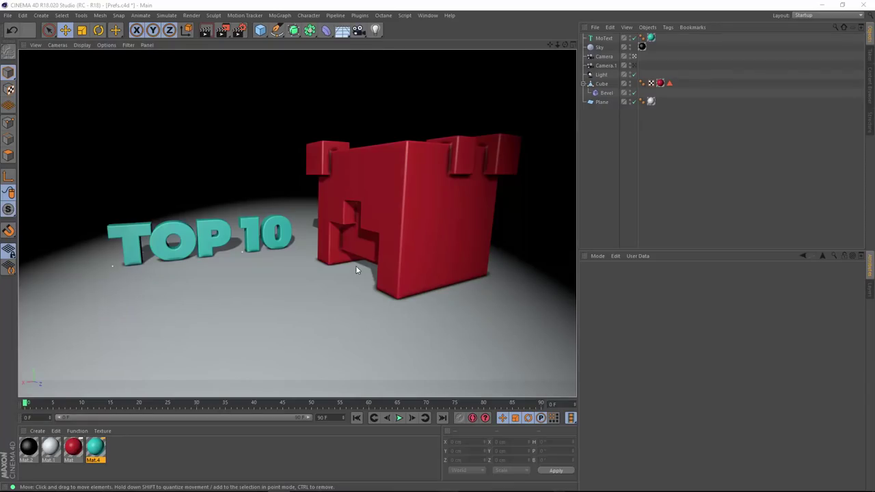
pyautogui.moveTo(356, 269)
pyautogui.keyDown('alt'); pyautogui.mouseDown()
pyautogui.moveTo(364, 276)
pyautogui.moveTo(374, 257)
pyautogui.moveTo(350, 250)
pyautogui.moveTo(327, 270)
pyautogui.moveTo(358, 277)
pyautogui.moveTo(390, 265)
pyautogui.moveTo(376, 252)
pyautogui.moveTo(358, 261)
pyautogui.moveTo(360, 275)
pyautogui.mouseUp(); pyautogui.keyUp('alt')
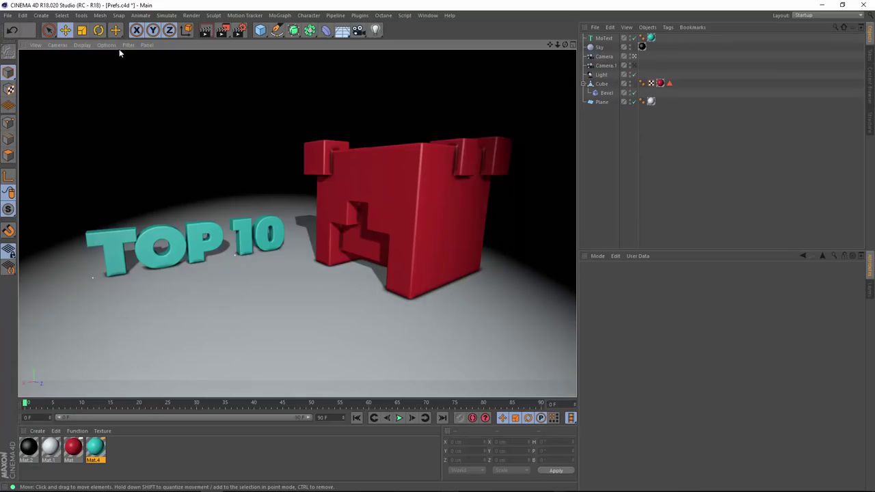
pyautogui.click(124, 44)
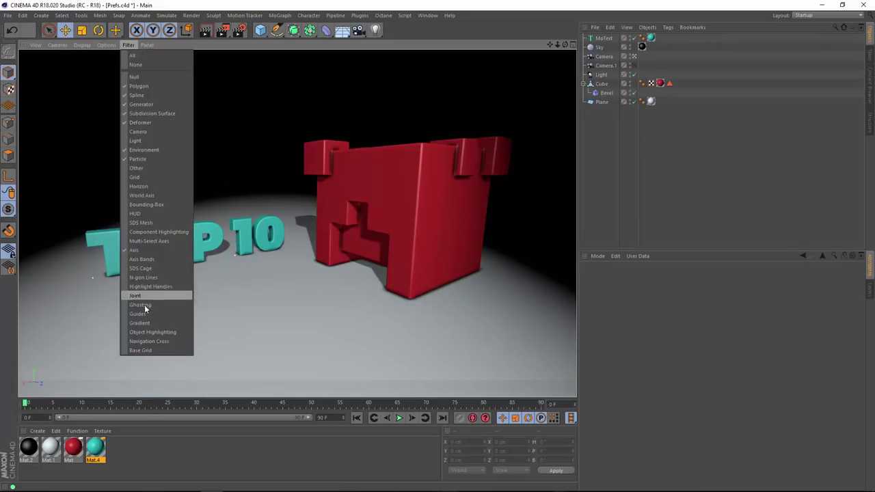
pyautogui.click(168, 332)
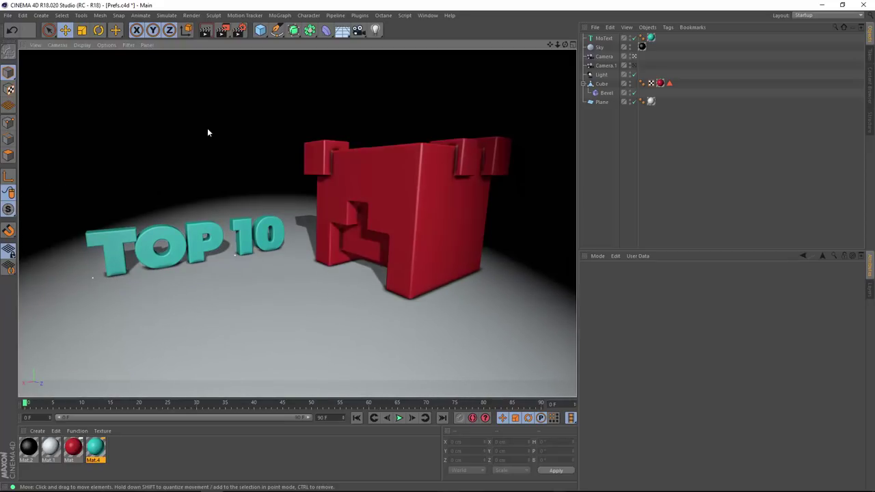
pyautogui.click(127, 45)
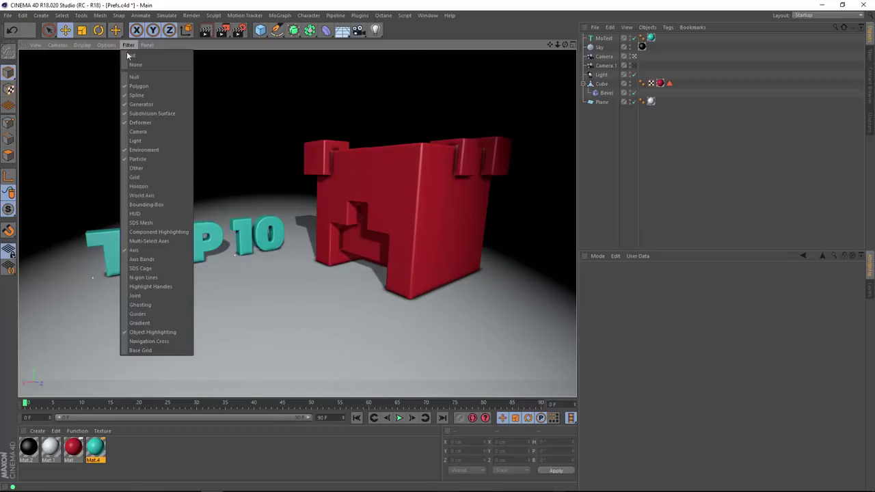
pyautogui.click(157, 332)
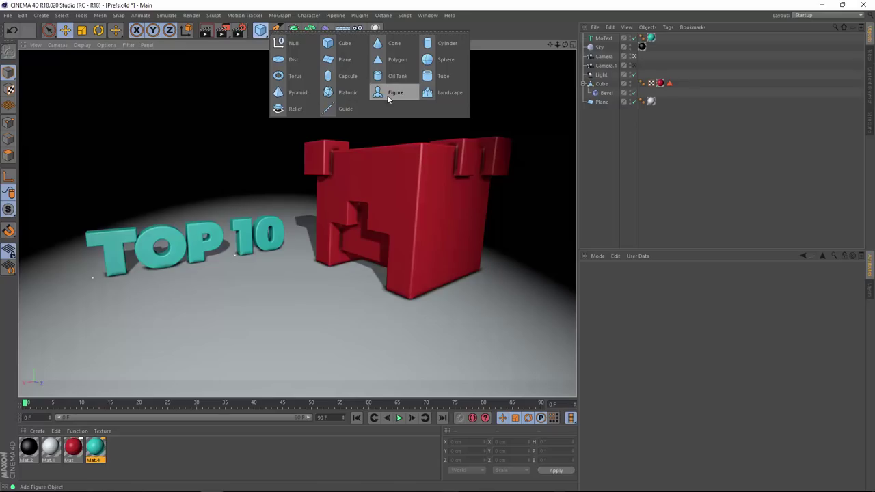
# Step: Add a Figure, set its Height to 600 cm, then change it back to 180 cm
pyautogui.click(387, 95)
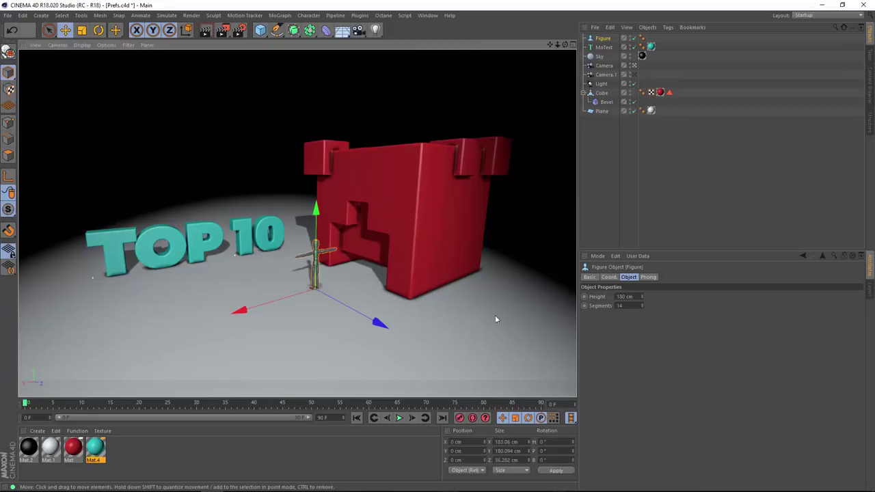
pyautogui.click(626, 296)
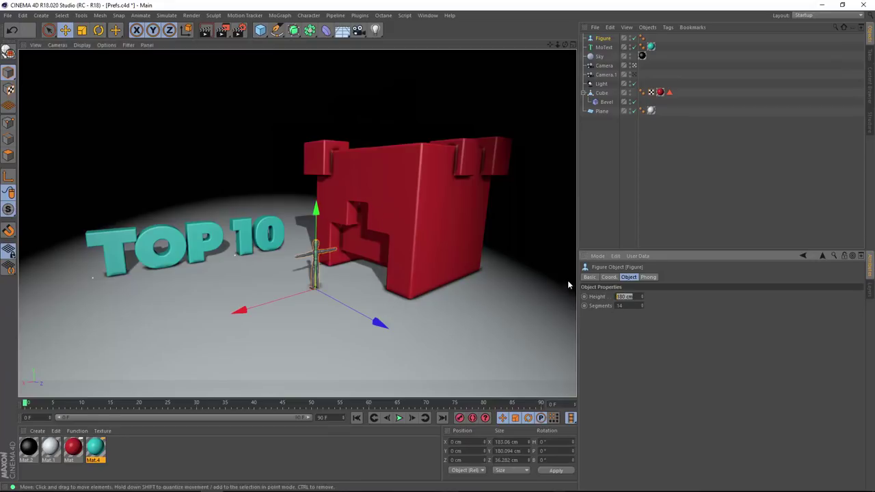
pyautogui.write('600')
pyautogui.press('Return')
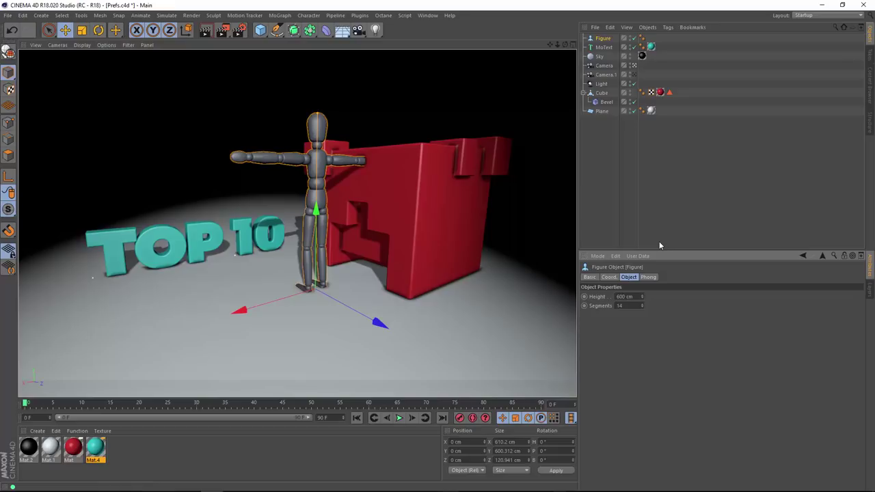
pyautogui.click(633, 296)
pyautogui.hotkey('ctrl', 'a')
pyautogui.write('180')
pyautogui.press('Return')
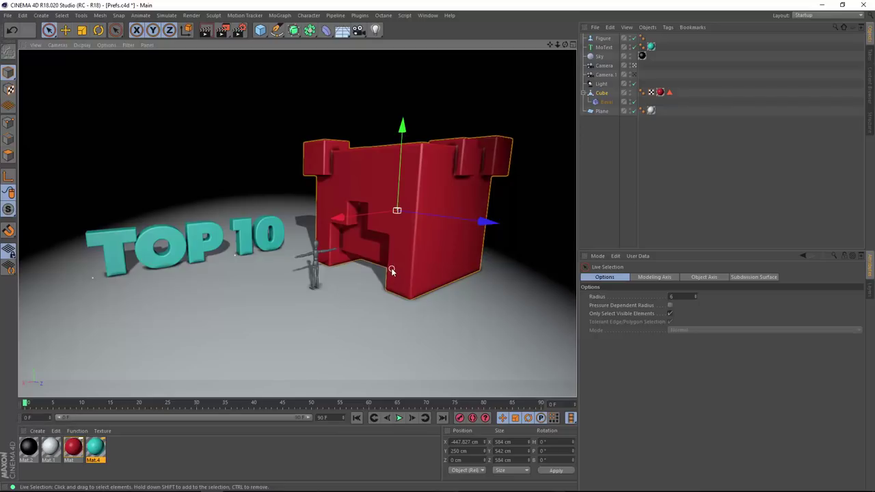
# Step: Switch the cube to Polygon mode and start Extrude with an 89° maximum angle
pyautogui.keyDown('alt'); pyautogui.moveTo(391, 271); pyautogui.dragTo(347, 303); pyautogui.keyUp('alt')
pyautogui.click(6, 155)
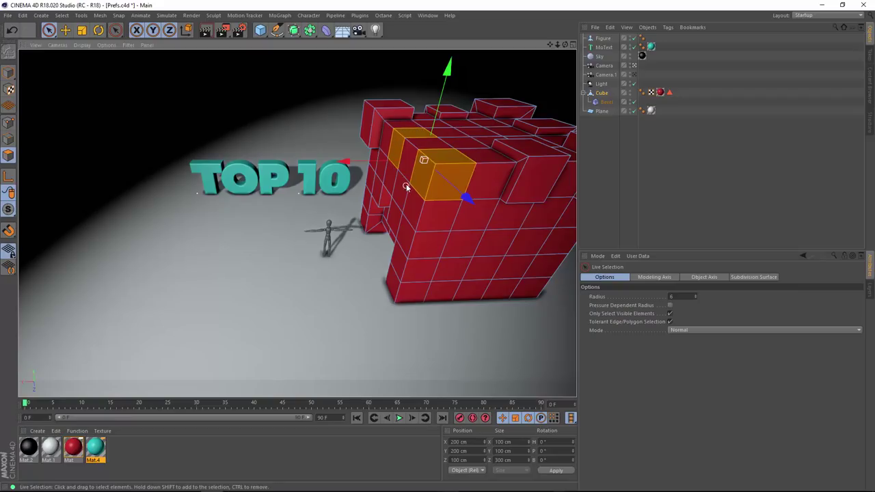
pyautogui.press('d')
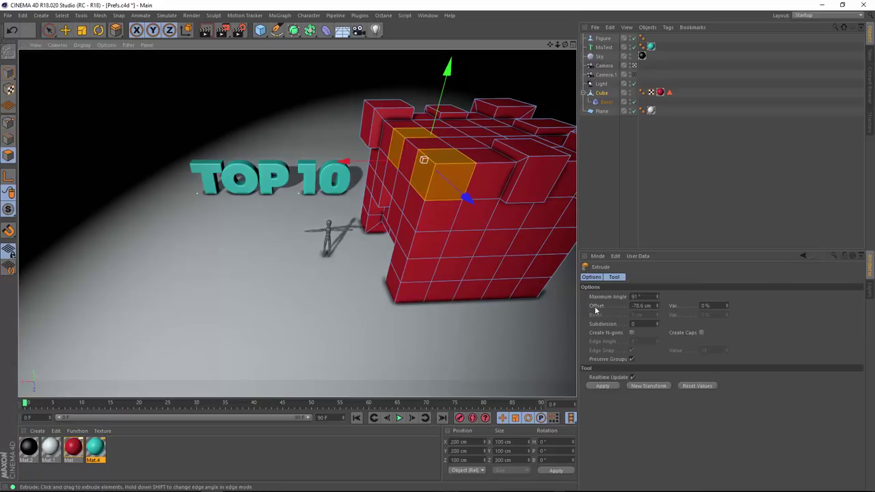
pyautogui.click(637, 296)
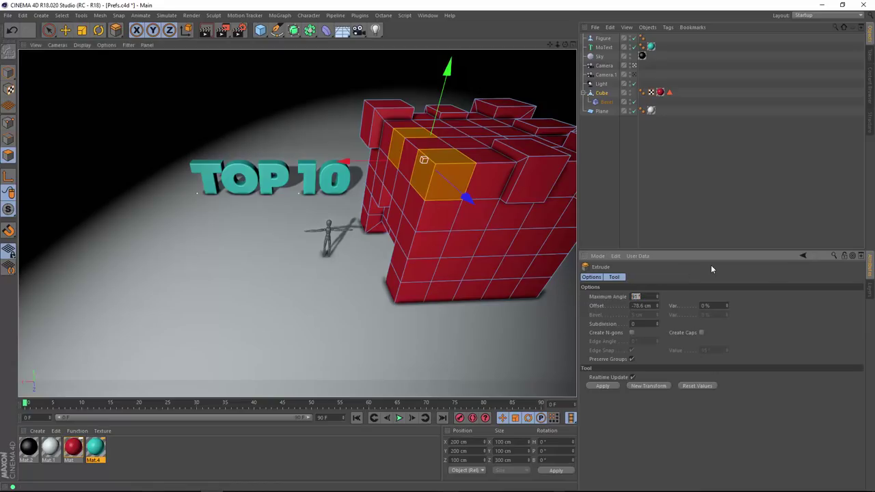
pyautogui.write('89')
pyautogui.press('Return')
# Step: Extrude the top polygons, undo it, then re-extrude them with a 91° maximum angle
pyautogui.moveTo(492, 280); pyautogui.dragTo(561, 279)
pyautogui.moveTo(415, 145)
pyautogui.mouseDown()
pyautogui.moveTo(424, 159)
pyautogui.moveTo(419, 151)
pyautogui.mouseUp()
pyautogui.hotkey('ctrl', 'z')
pyautogui.write('91')
pyautogui.moveTo(503, 308)
pyautogui.mouseDown()
pyautogui.moveTo(523, 308)
pyautogui.moveTo(506, 308)
pyautogui.mouseUp()
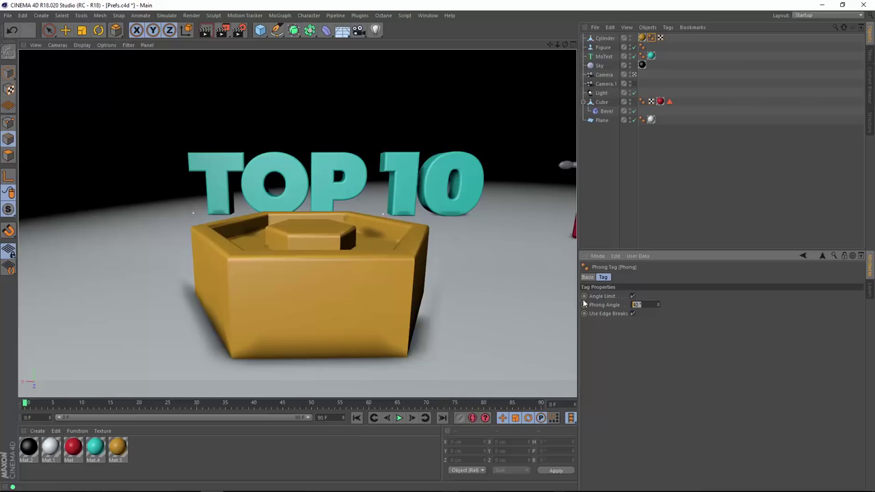
pyautogui.write('80')
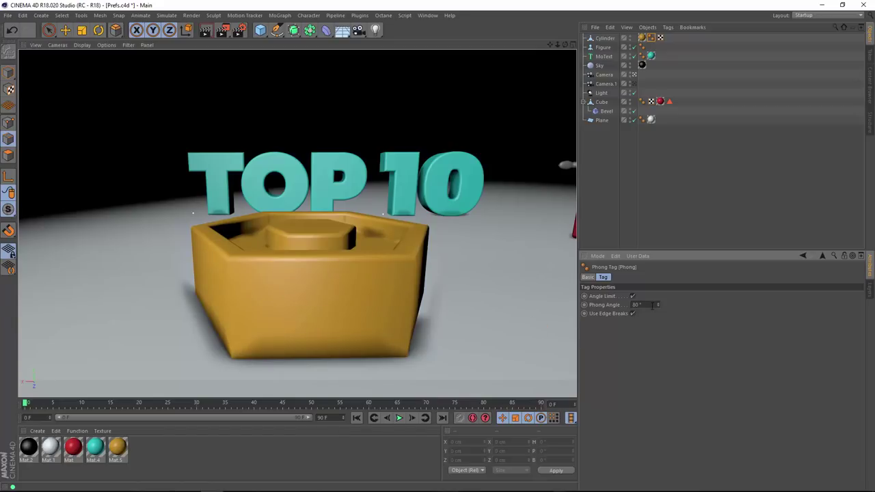
pyautogui.moveTo(653, 306); pyautogui.dragTo(601, 307)
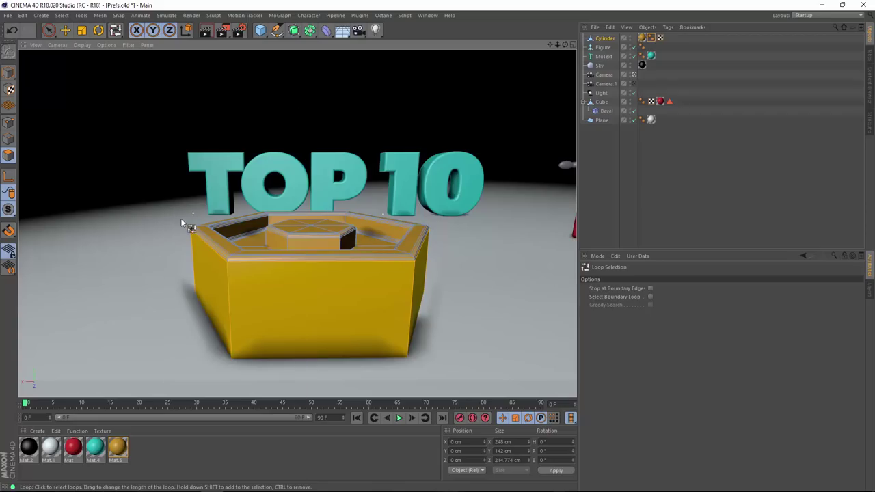
# Step: Split the selected loop into its own object, then remove Cylinder.1
pyautogui.rightClick(181, 220)
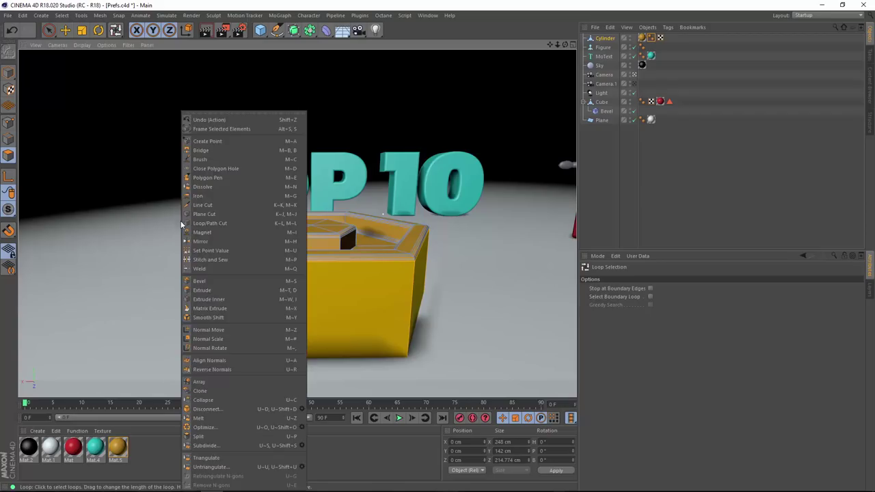
pyautogui.click(205, 436)
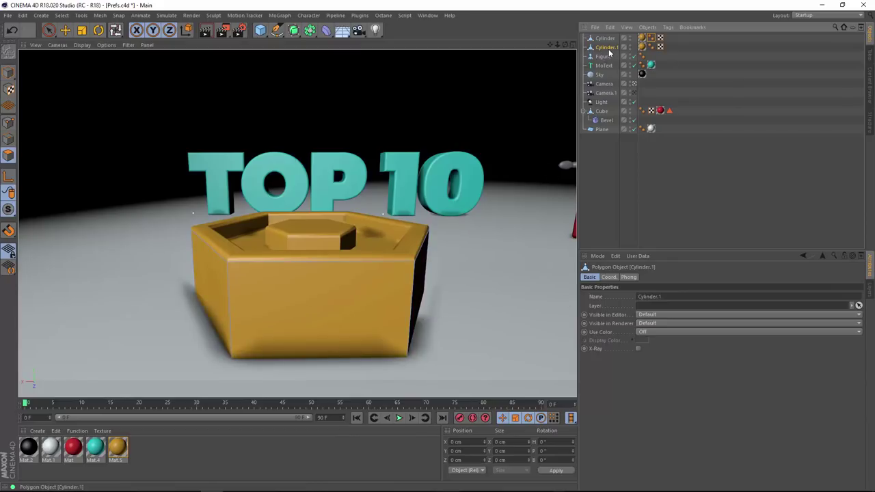
pyautogui.press('Delete')
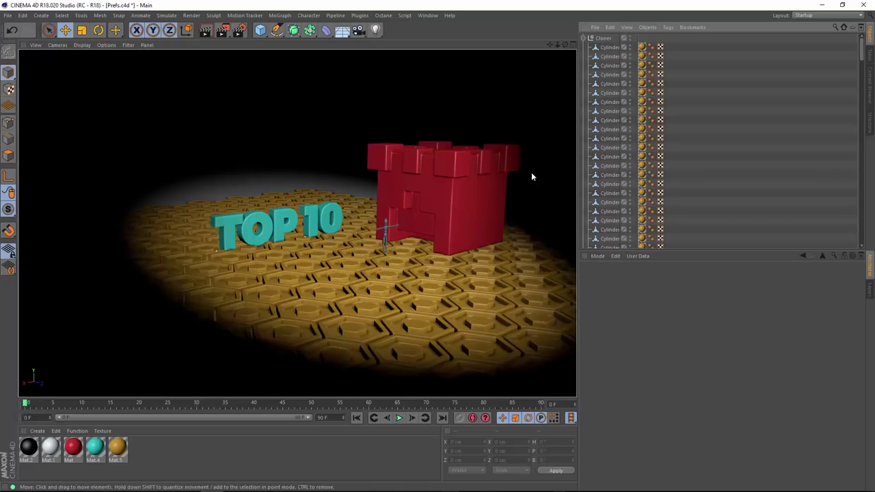
# Step: Pick a hexagon floor tile, check the Tags menu, then select Cylinder 166 in the Object Manager
pyautogui.click(331, 275)
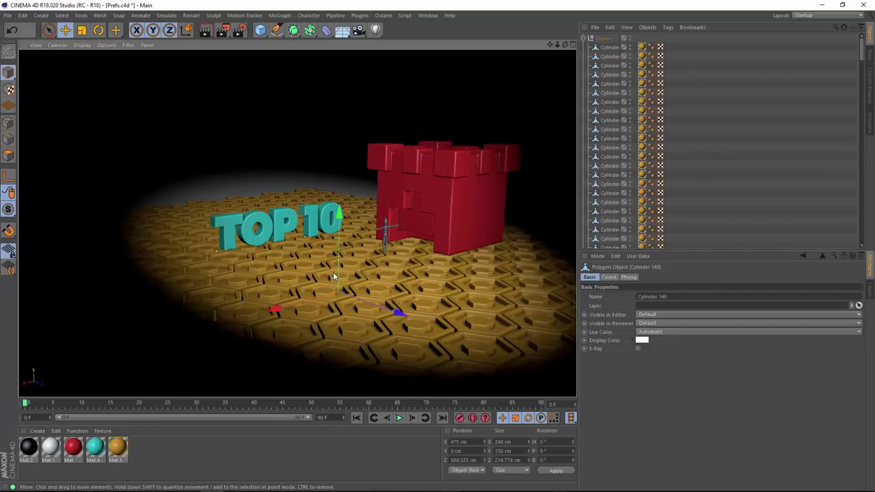
pyautogui.click(658, 27)
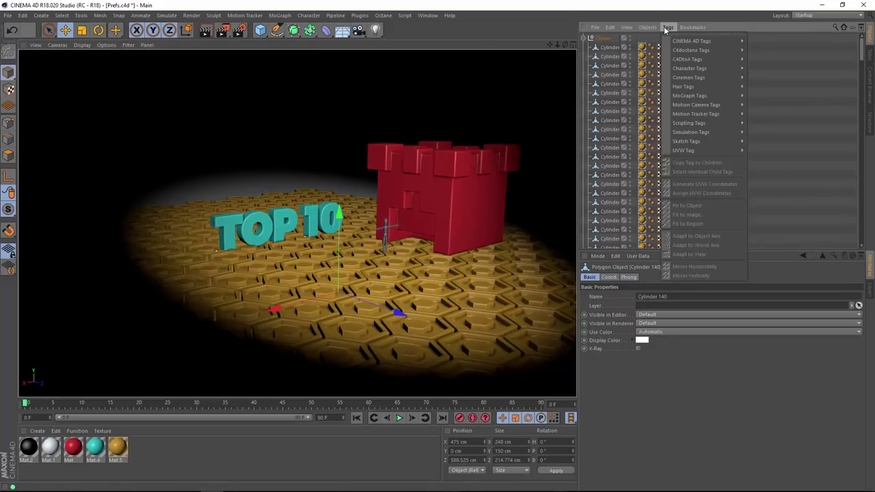
pyautogui.click(605, 28)
pyautogui.scroll(-15, 679, 166)
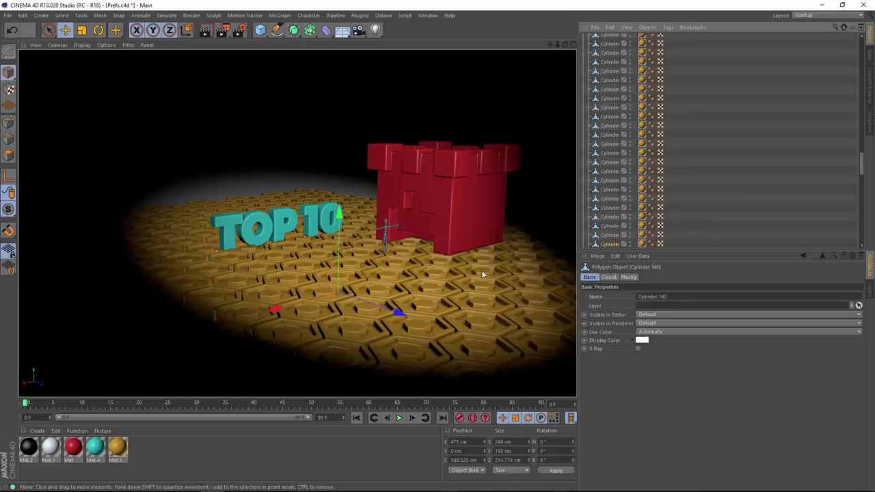
pyautogui.click(167, 256)
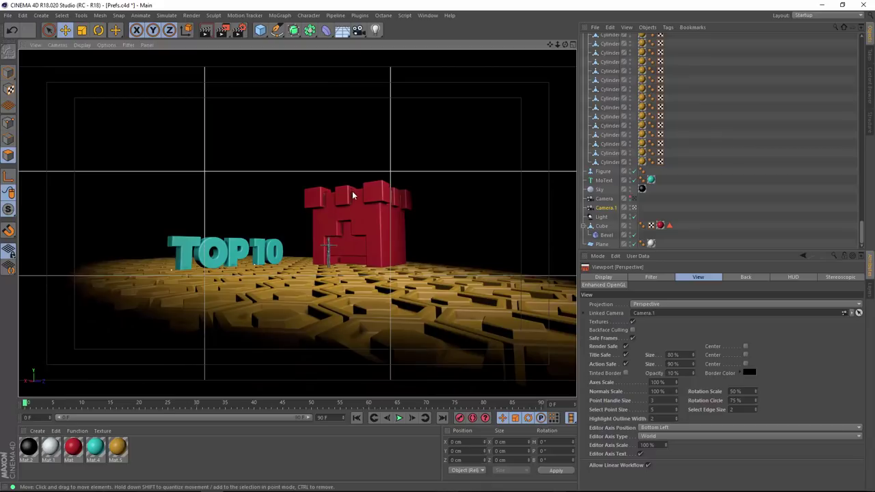
# Step: Open the 1280×720 Render Settings and minimize the window
pyautogui.click(243, 26)
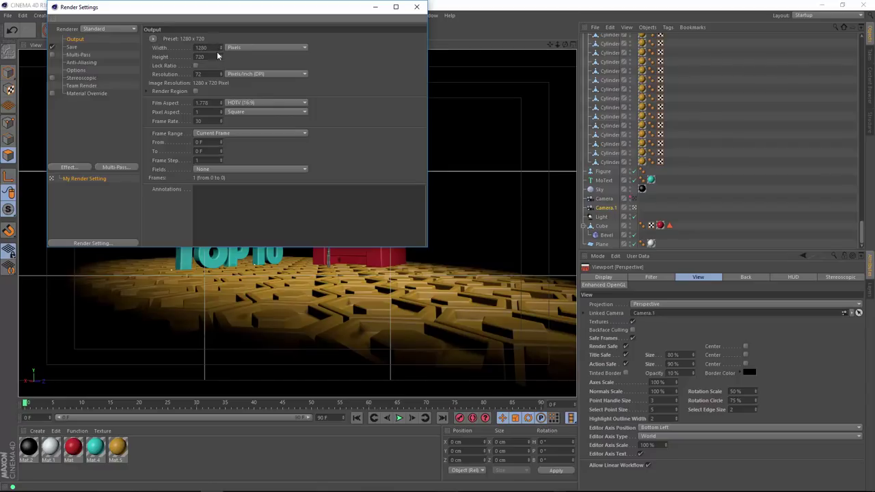
pyautogui.click(374, 7)
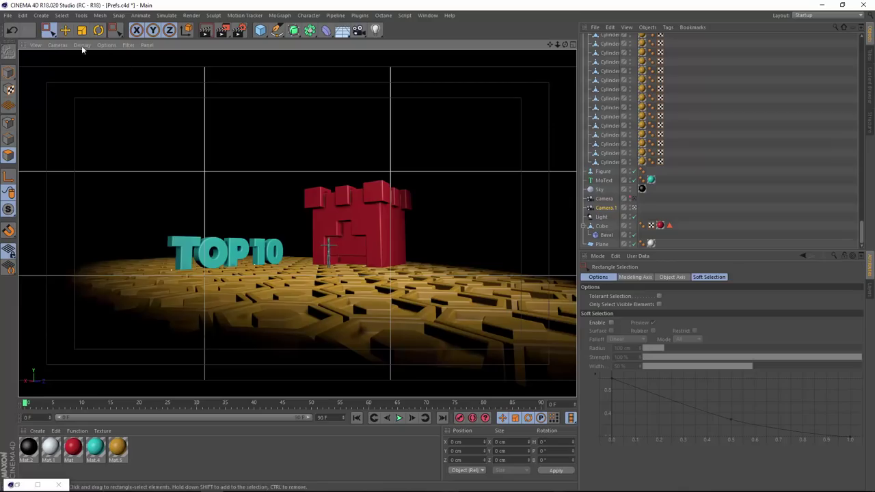
# Step: Choose Live Selection from the selection tool flyout
pyautogui.moveTo(48, 29)
pyautogui.mouseDown()
pyautogui.moveTo(95, 62)
pyautogui.moveTo(97, 98)
pyautogui.moveTo(93, 43)
pyautogui.mouseUp()
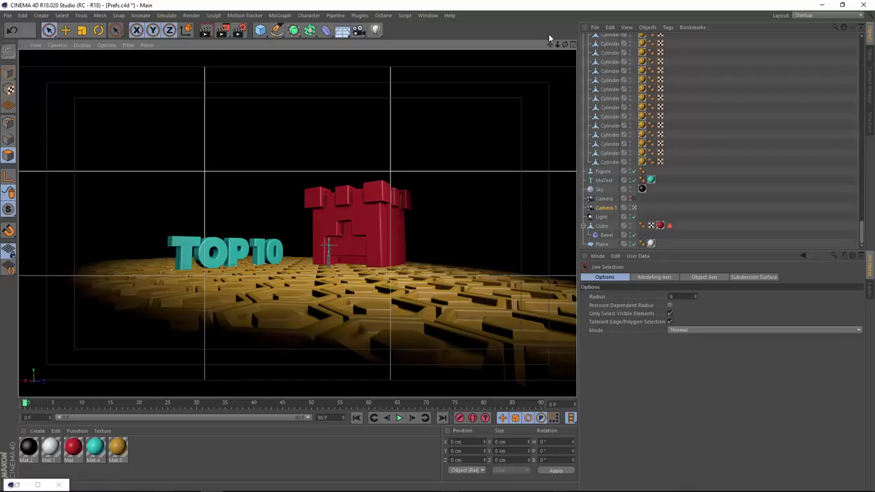
# Step: Switch to the four-view layout and try looking through Camera and Camera.1
pyautogui.click(573, 44)
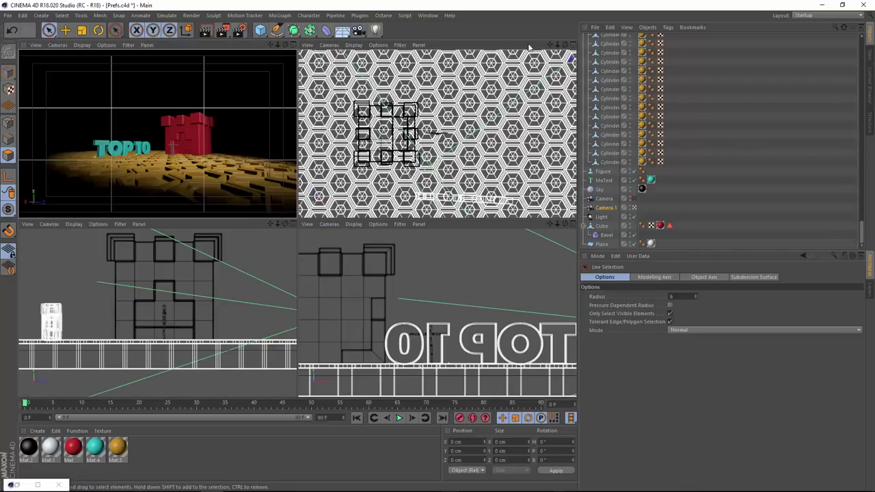
pyautogui.moveTo(549, 43); pyautogui.dragTo(500, 80)
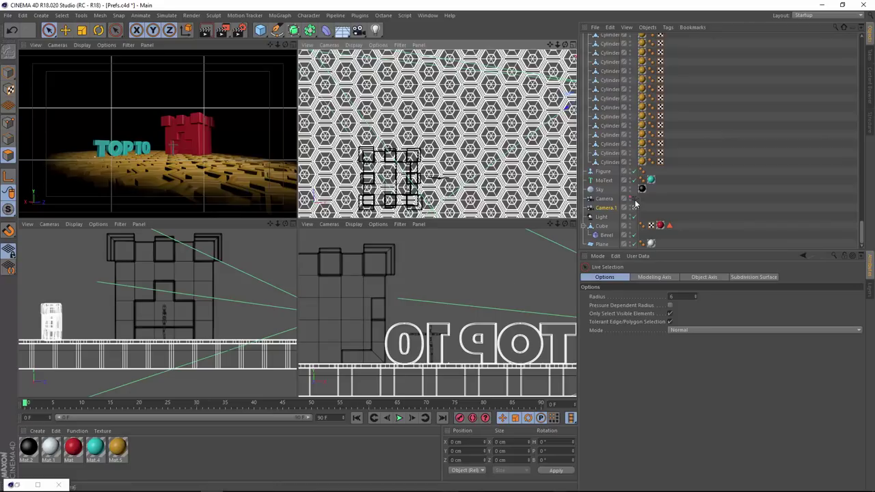
pyautogui.moveTo(636, 199); pyautogui.dragTo(634, 200)
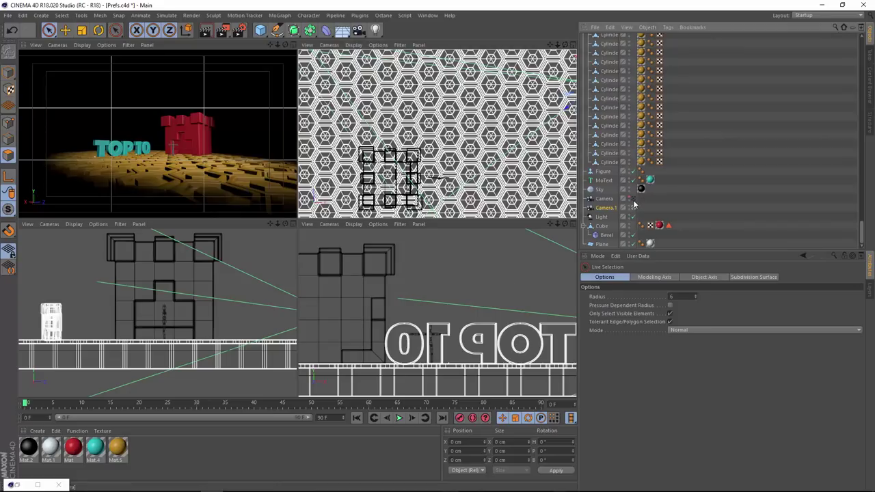
pyautogui.click(633, 199)
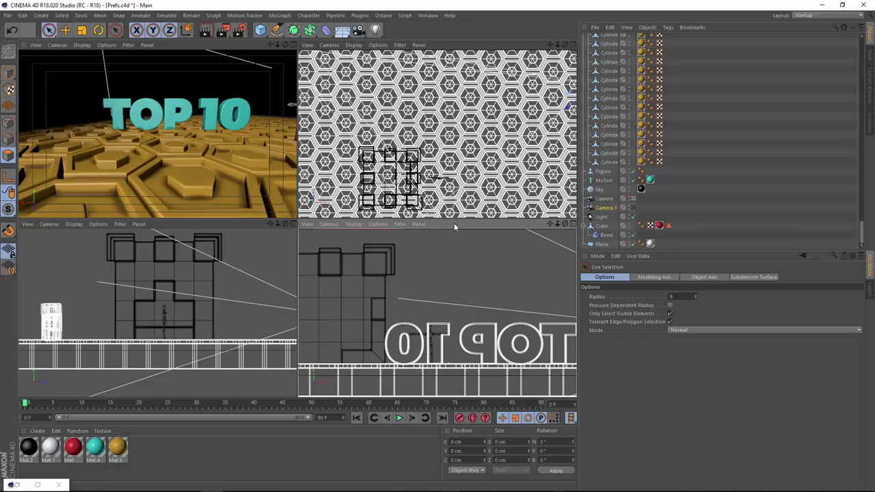
pyautogui.click(633, 207)
pyautogui.moveTo(269, 223); pyautogui.dragTo(257, 236)
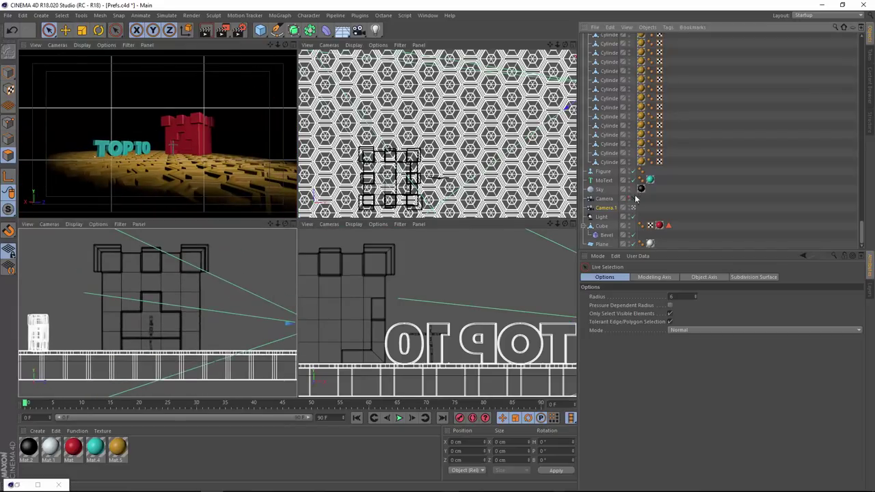
pyautogui.click(633, 198)
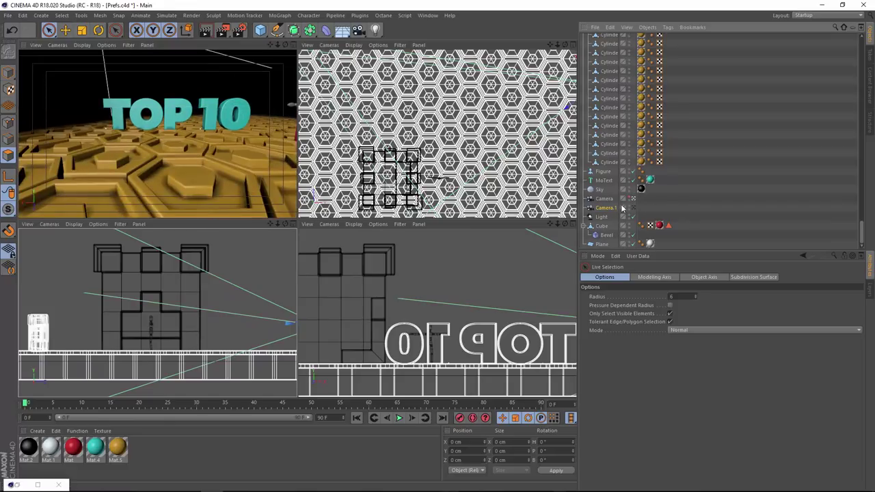
# Step: Make the top-left view the render view, maximize it, and look through Camera.1
pyautogui.click(36, 45)
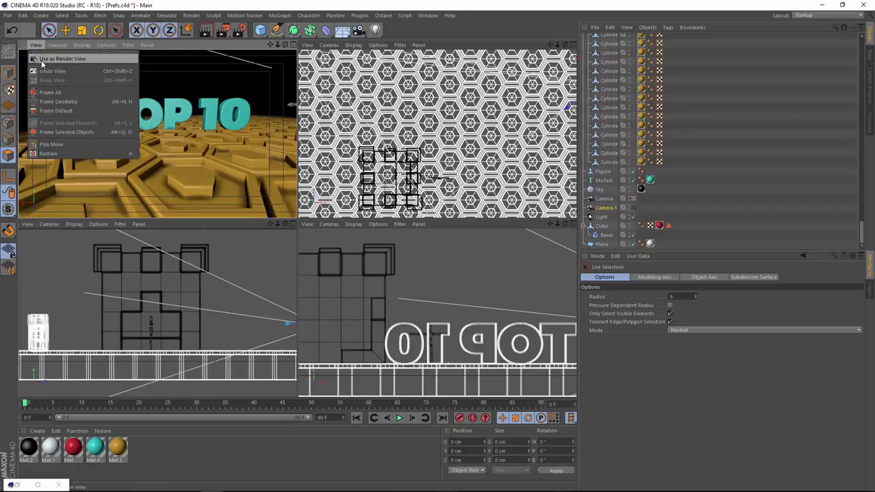
pyautogui.click(76, 59)
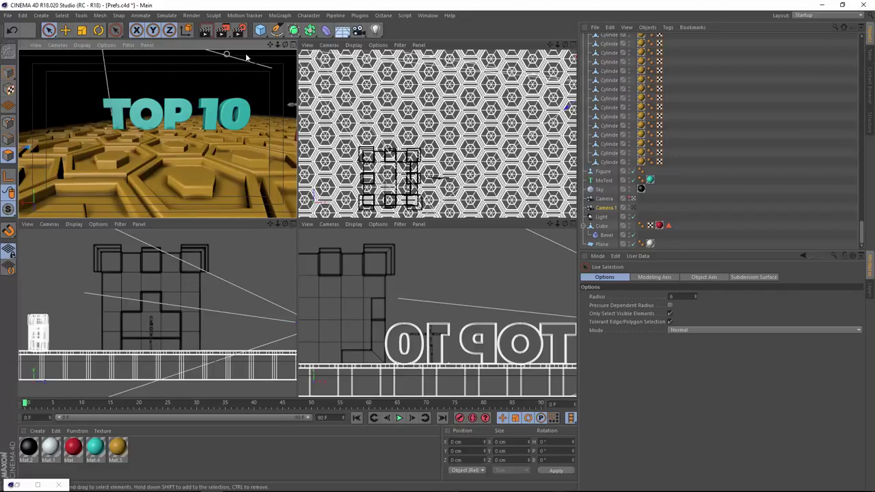
pyautogui.click(293, 44)
pyautogui.click(634, 208)
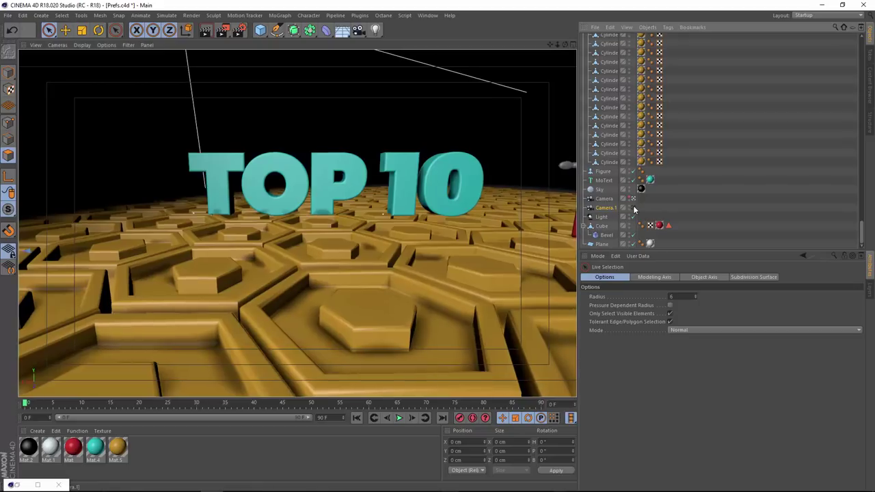